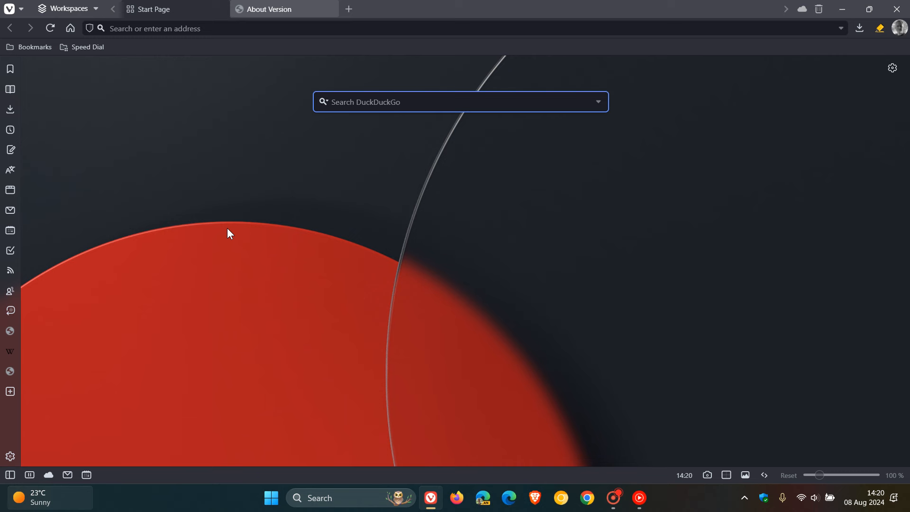
Run Check for Updates from the Help menu and dismiss the 'You're up to date!' message
{"action": "left_click", "coordinate": [9, 9]}
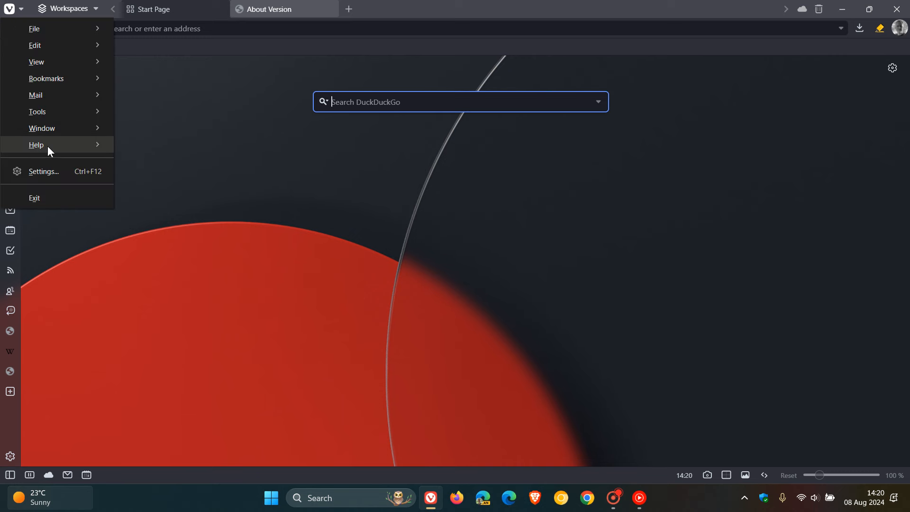
{"action": "mouse_move", "coordinate": [42, 145]}
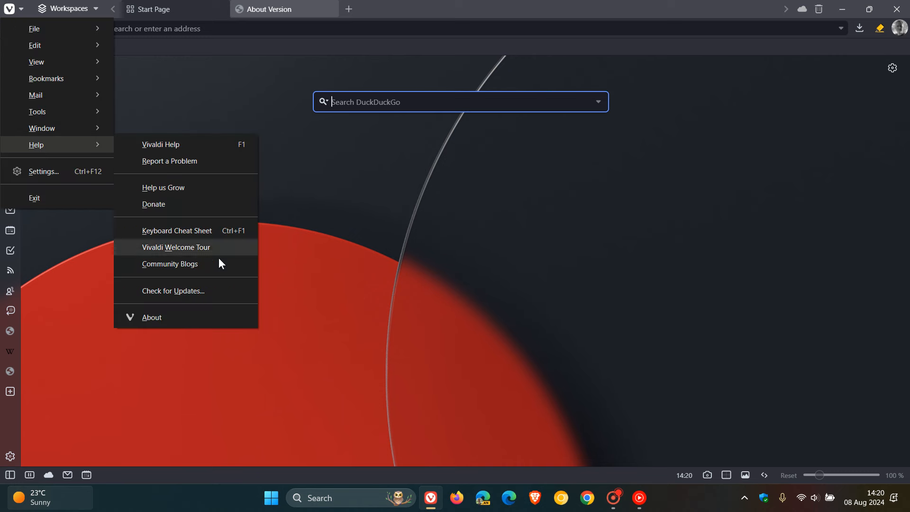
{"action": "left_click", "coordinate": [220, 291]}
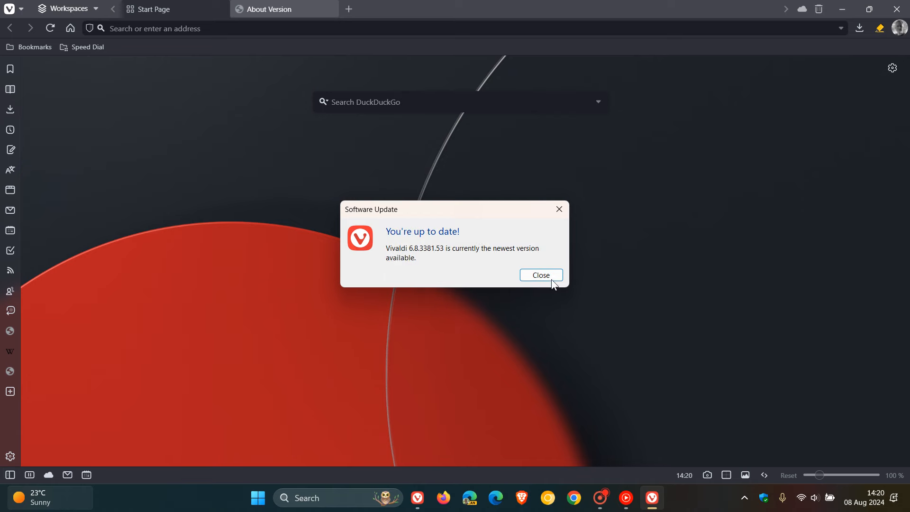
{"action": "left_click", "coordinate": [558, 275]}
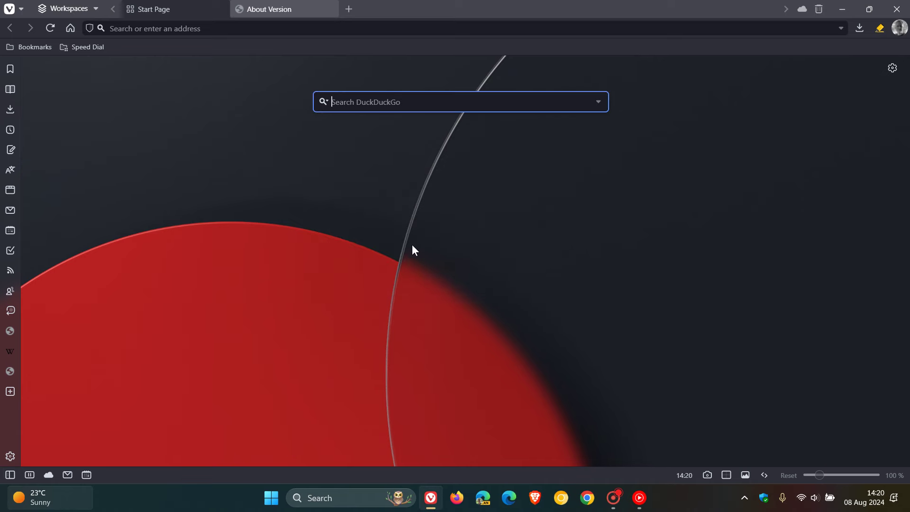
Show vivaldi://about and highlight version 6.8.3381.53 and the Chrome/126 user-agent base
{"action": "left_click", "coordinate": [283, 13]}
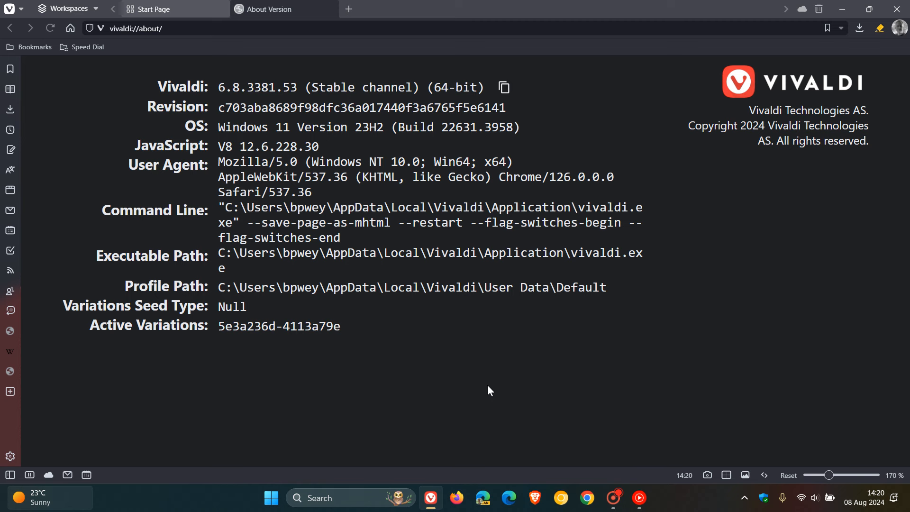
{"action": "left_click_drag", "start_coordinate": [219, 88], "coordinate": [305, 88]}
{"action": "left_click", "coordinate": [615, 402]}
{"action": "left_click_drag", "start_coordinate": [501, 181], "coordinate": [577, 179]}
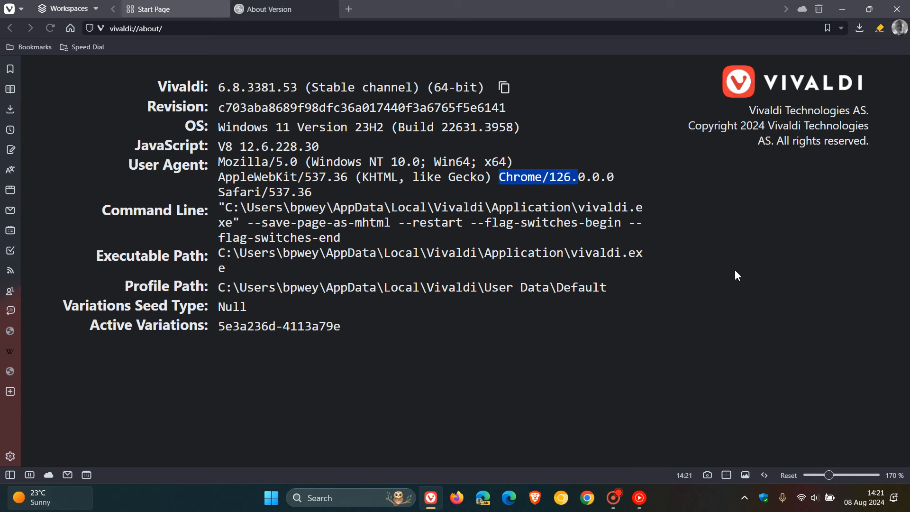
Clear the highlight and switch back to the Start Page tab with its DuckDuckGo search box
{"action": "left_click", "coordinate": [736, 271]}
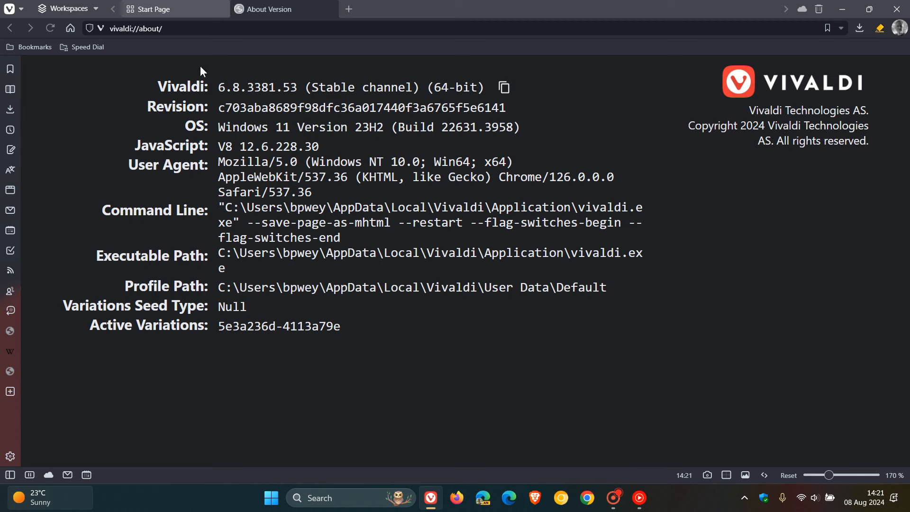
{"action": "left_click", "coordinate": [178, 7]}
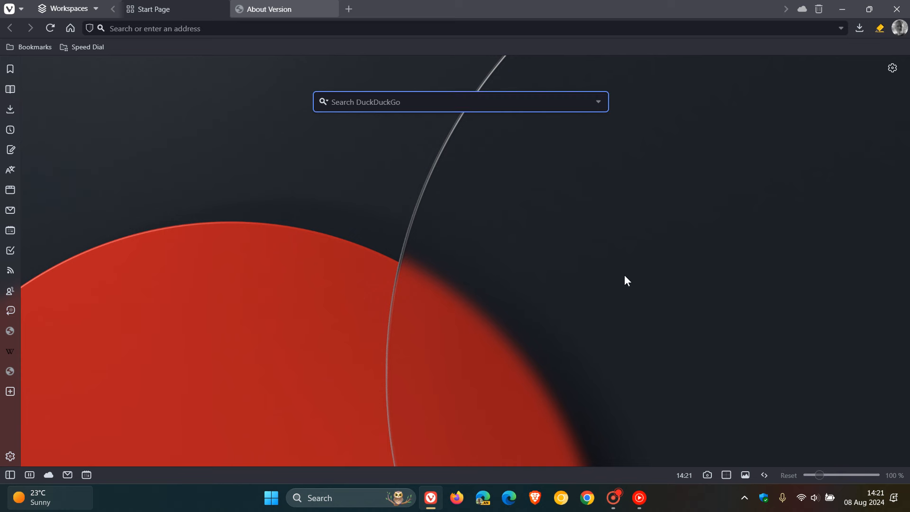